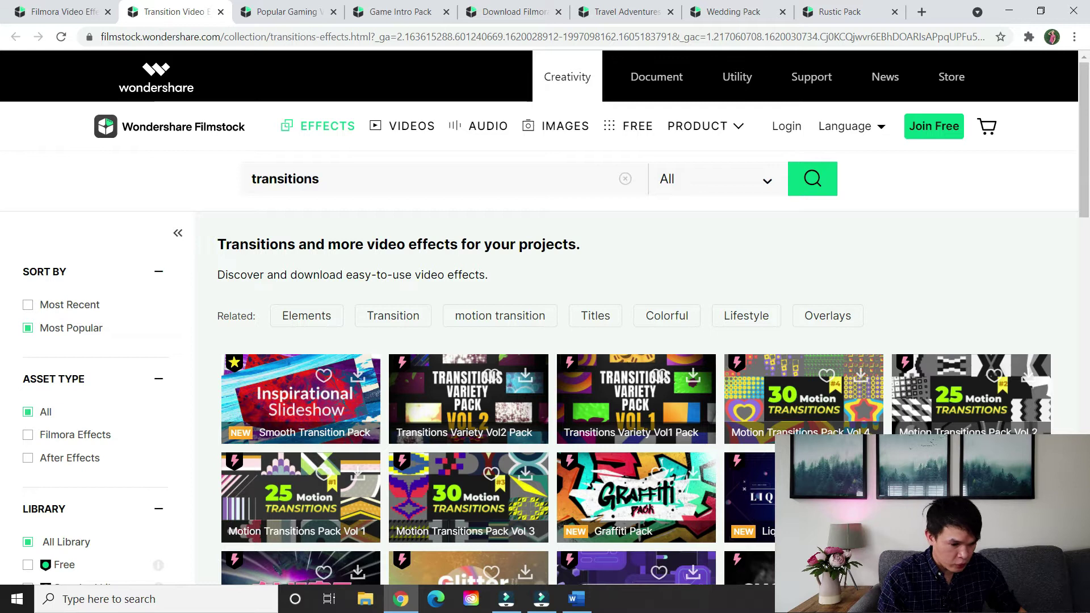
- Enter "wedding" as the Filmstock search term and look through the transition packs on the page
double_click(285, 179)
text(wedding)
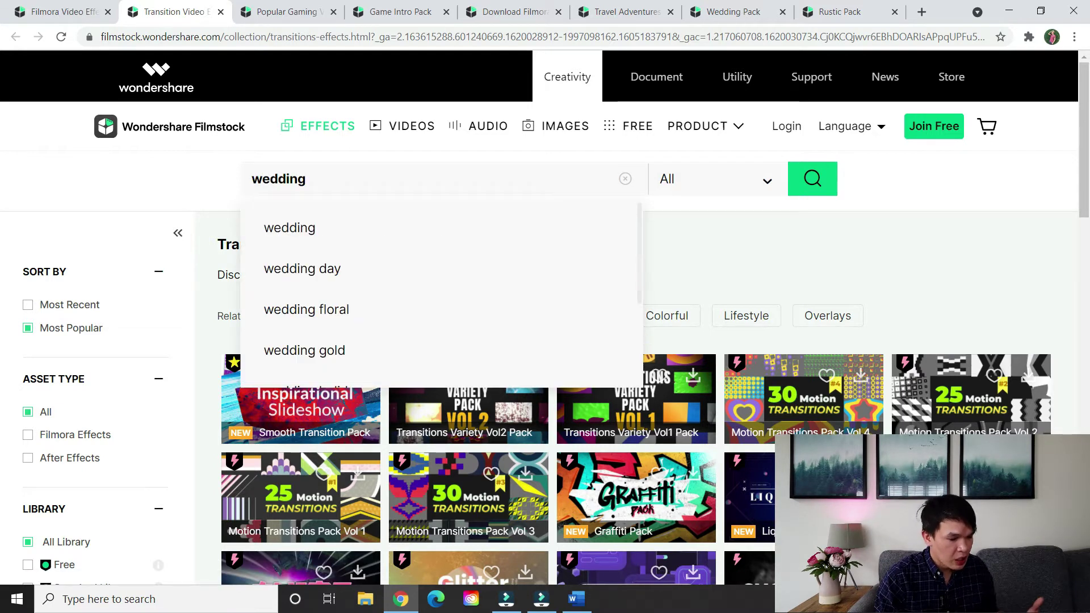
click(931, 250)
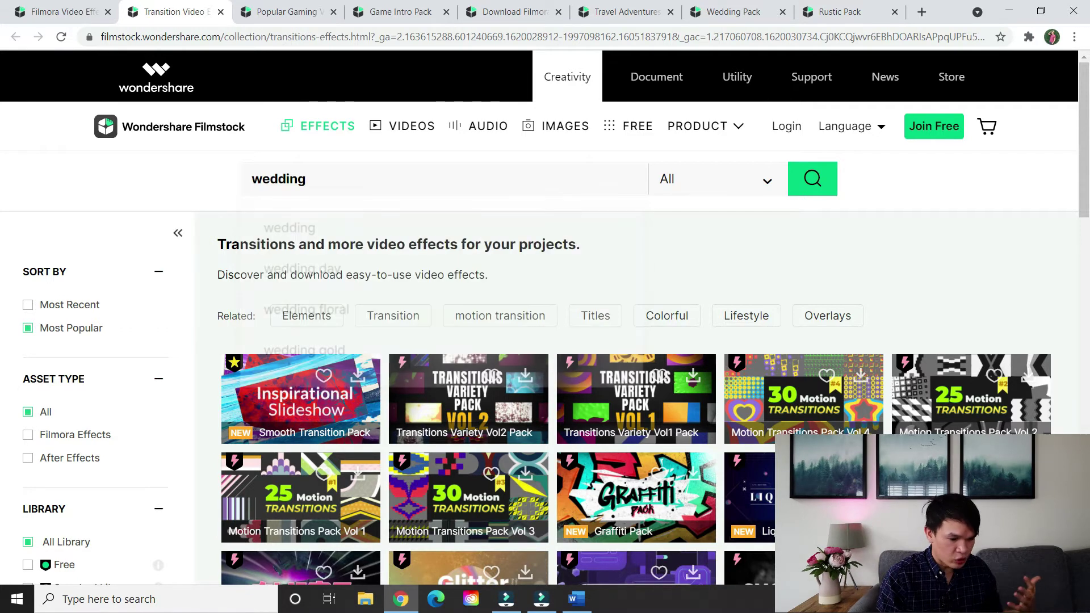
drag(1084, 142, 1084, 150)
scroll(636, 369, down, 4)
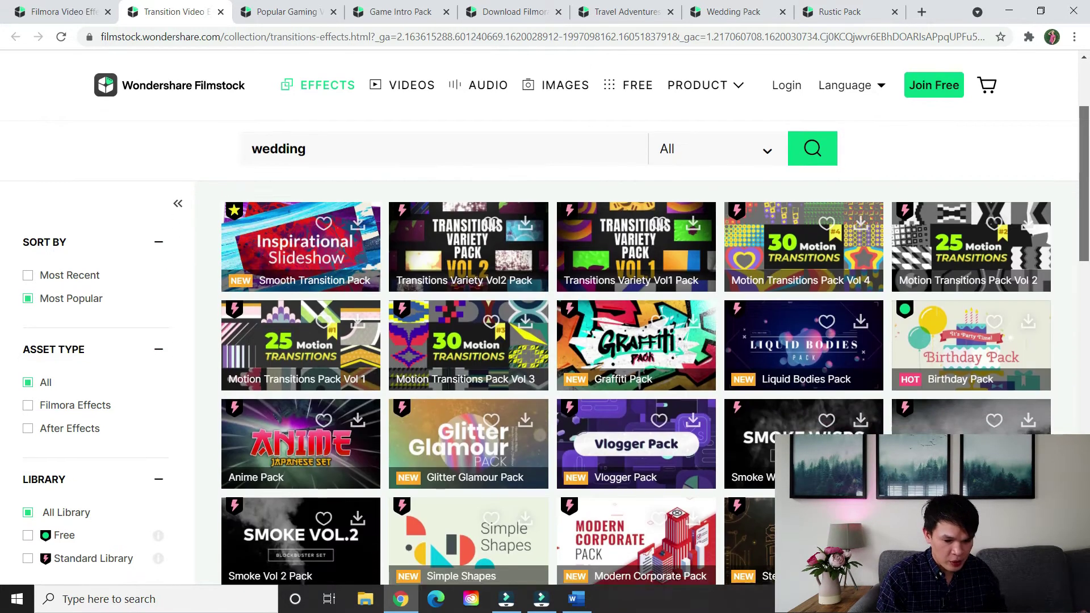
scroll(636, 369, down, 4)
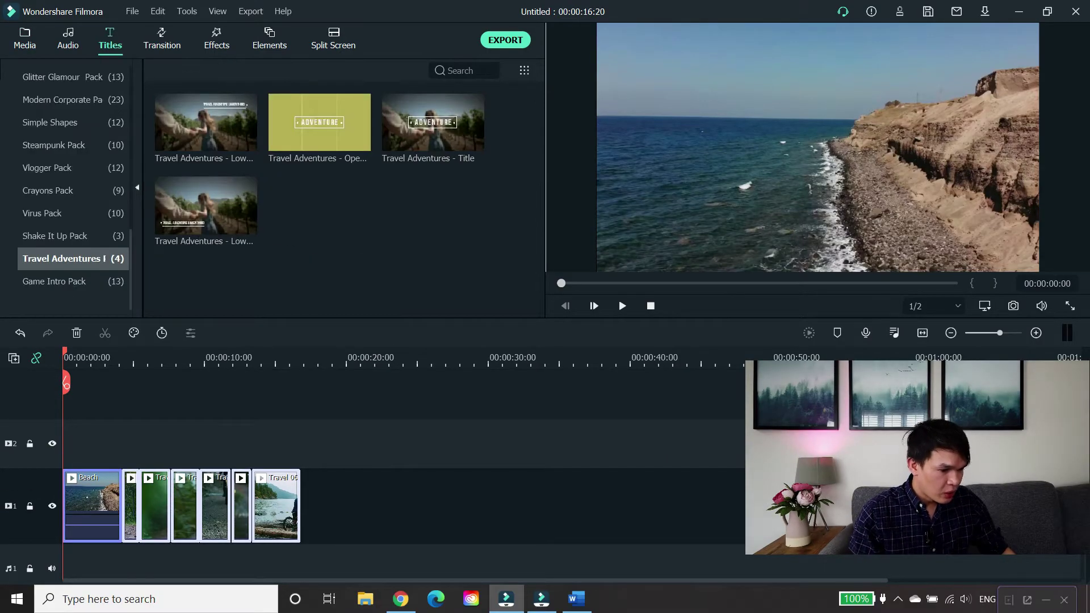
- In Filmora, place the Travel Adventures Pack's Title on the track above the Beach clip and trim it to that clip's length
scroll(71, 188, up, 10)
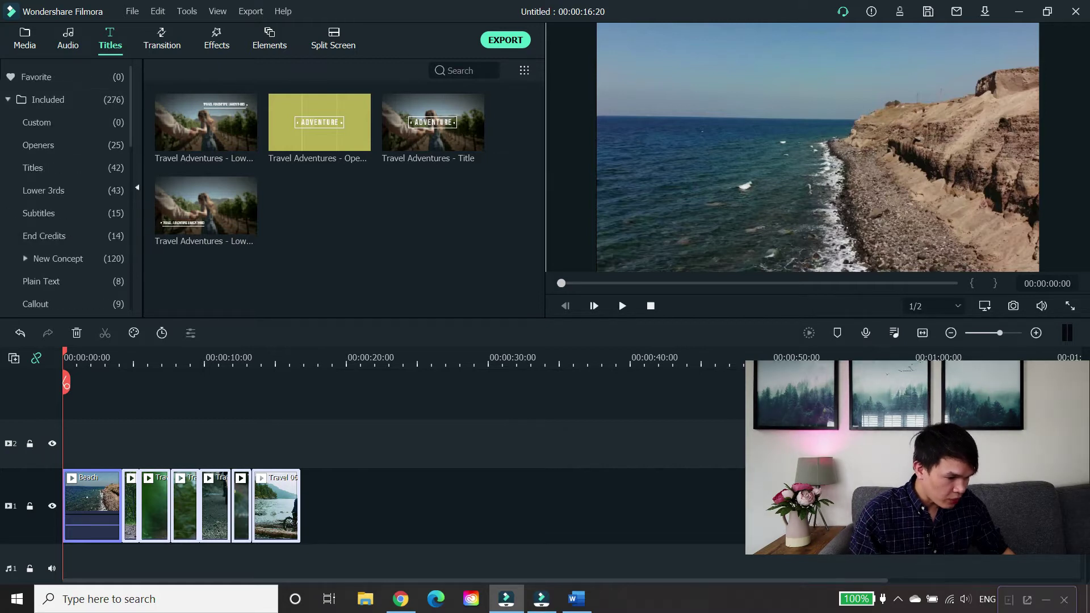
scroll(70, 187, down, 8)
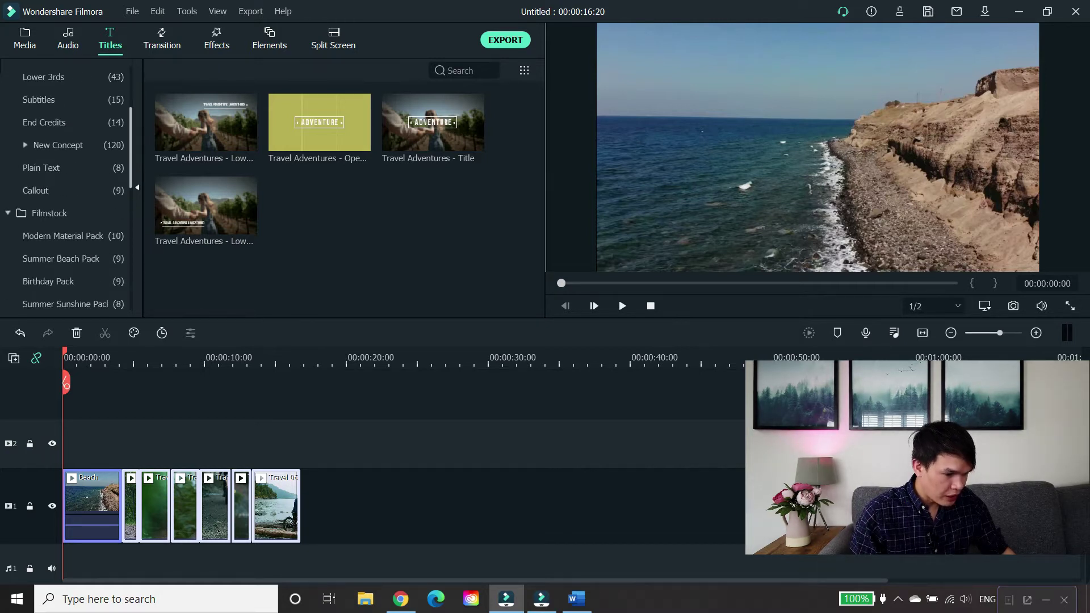
scroll(71, 188, down, 8)
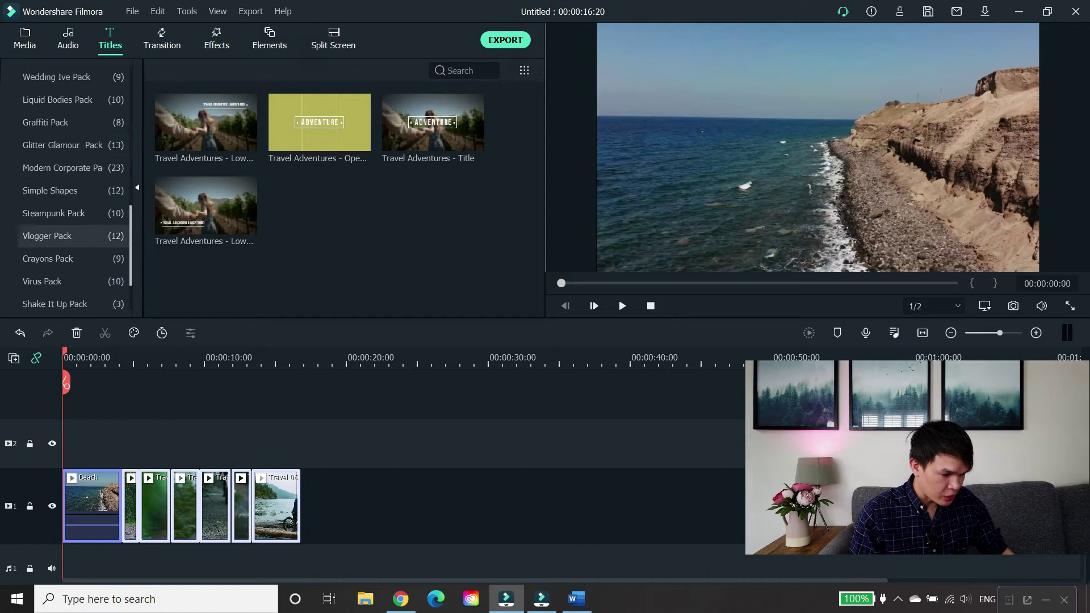
scroll(71, 212, down, 2)
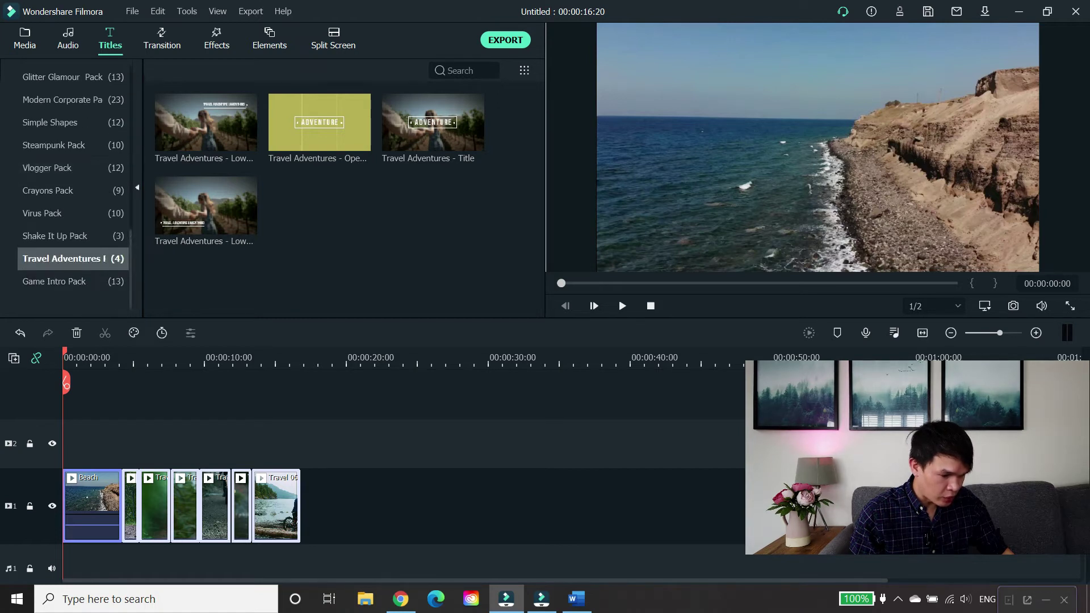
drag(143, 227, 183, 227)
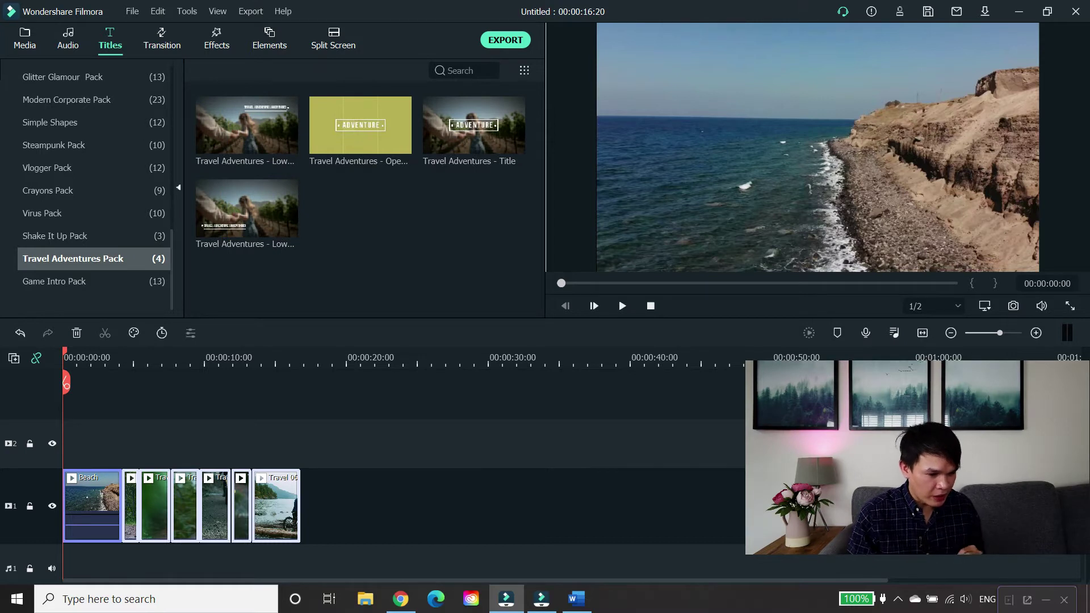
click(473, 126)
drag(474, 130, 97, 445)
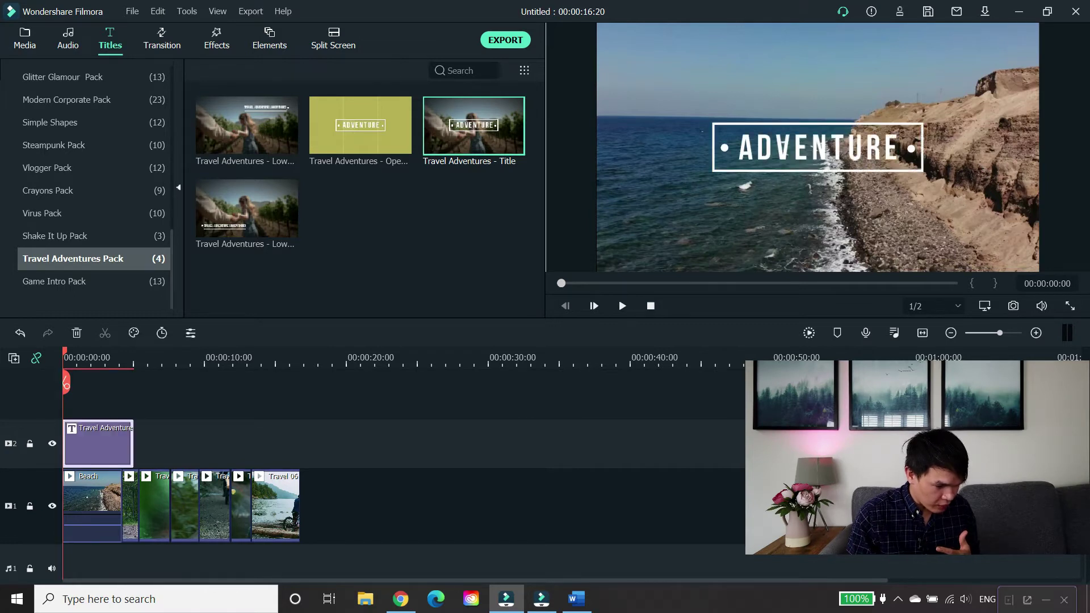
drag(133, 445, 122, 446)
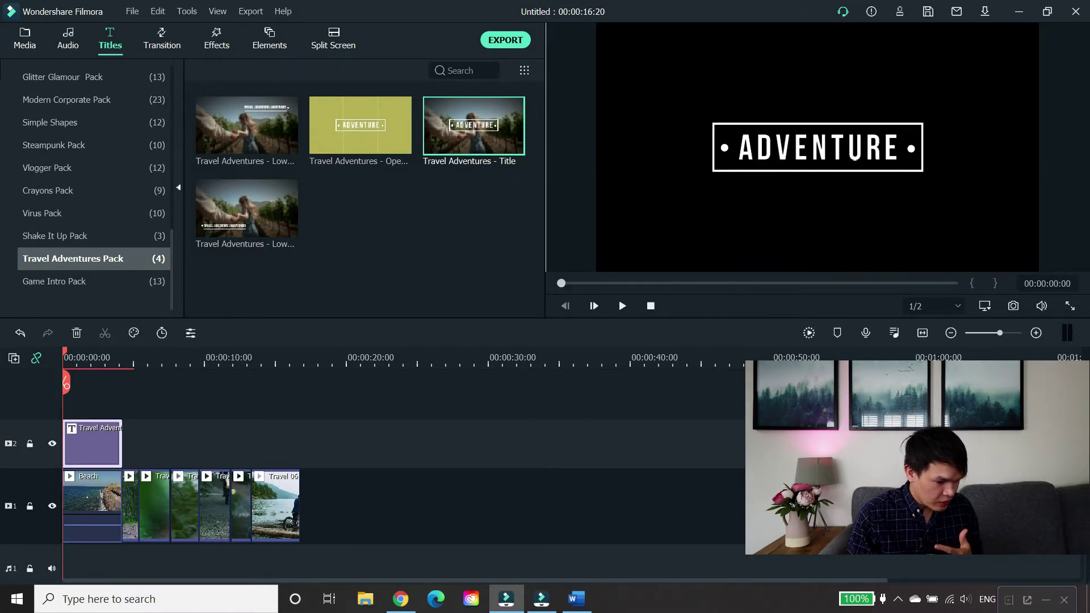
- Change the text of the title above the Beach clip to "BEST DAY ADVENTURE"
double_click(94, 445)
drag(309, 139, 258, 139)
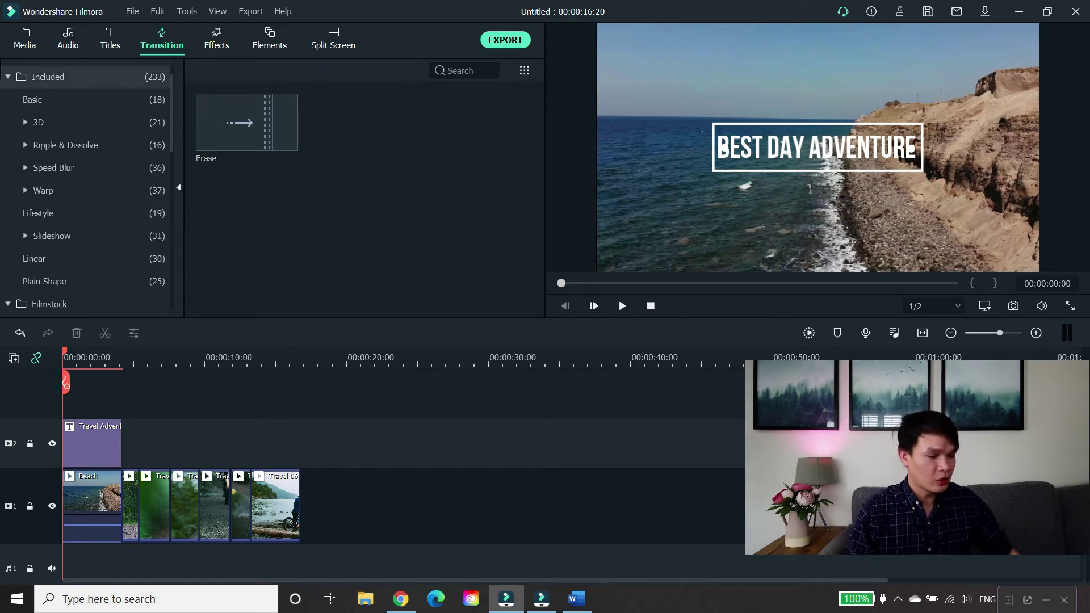
- Apply the Travel Adventures Pack transitions at the cuts between the Beach and Travel clips
scroll(94, 213, down, 10)
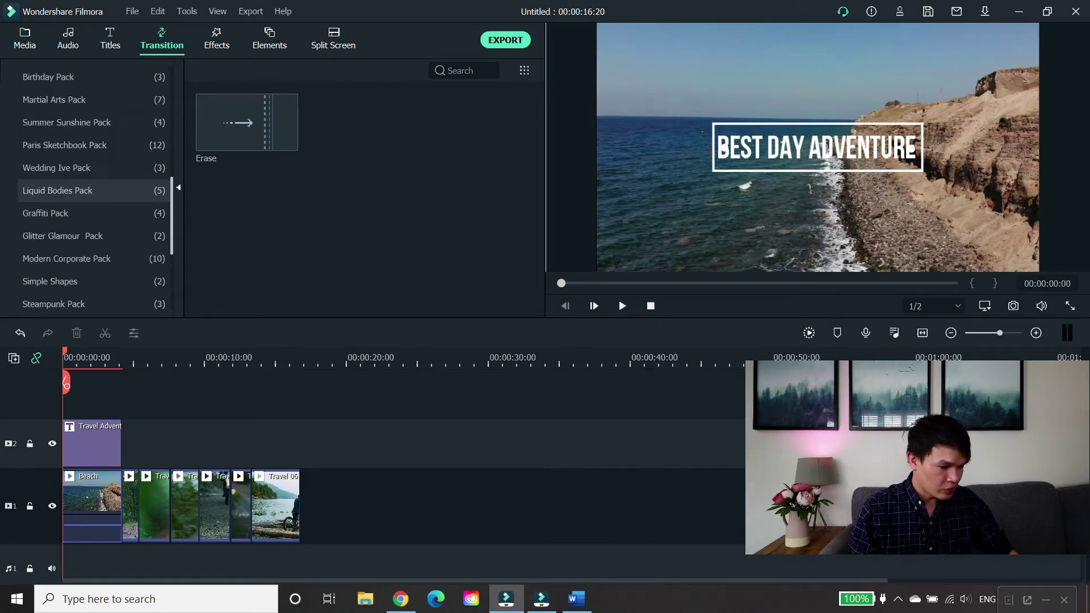
scroll(93, 235, down, 4)
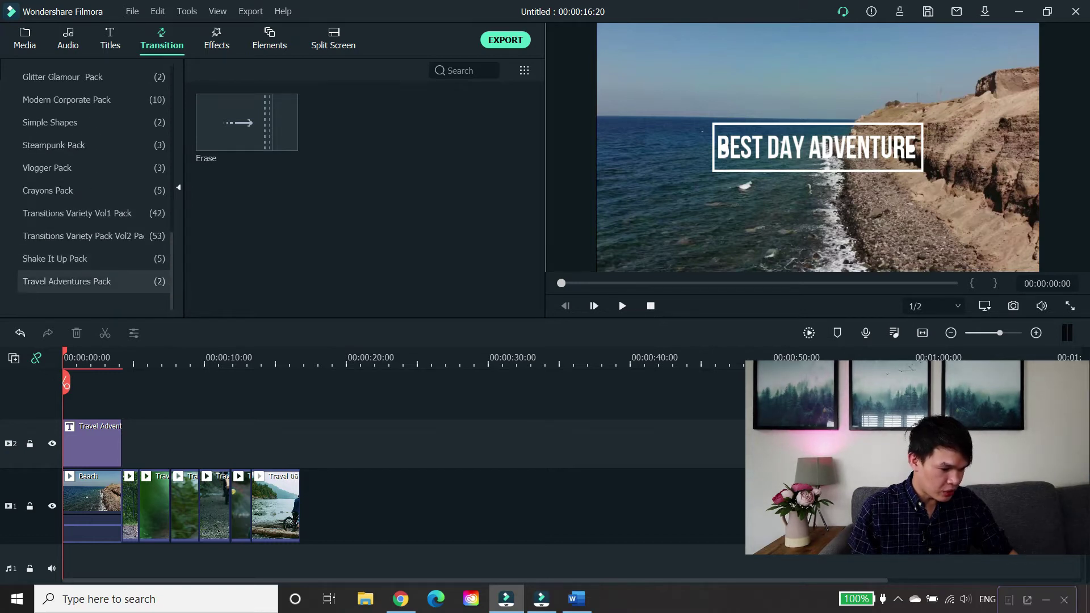
click(94, 282)
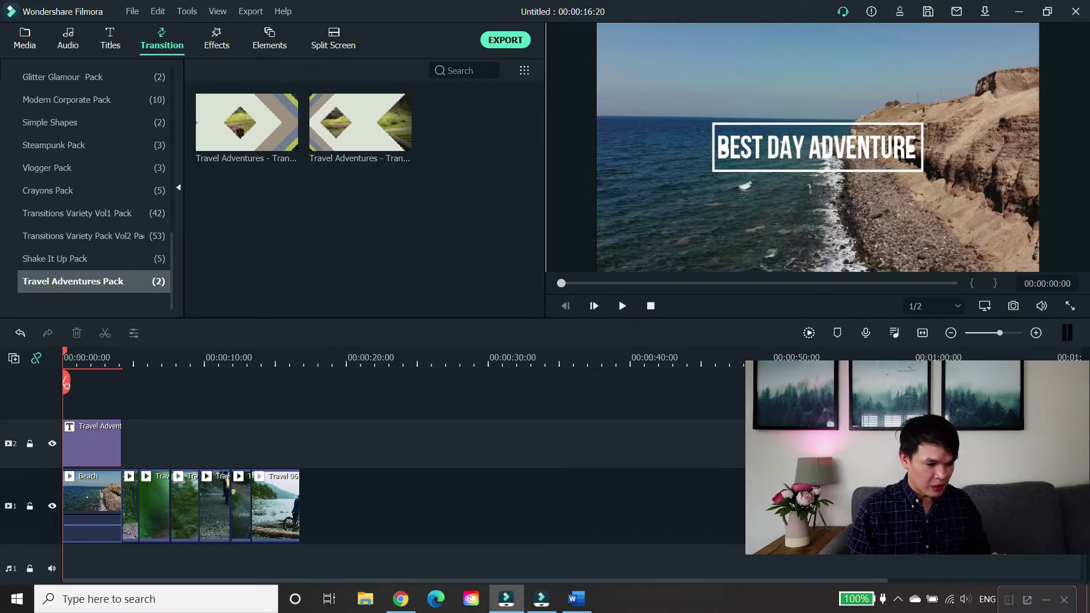
drag(247, 122, 123, 504)
drag(247, 122, 120, 504)
drag(269, 453, 269, 453)
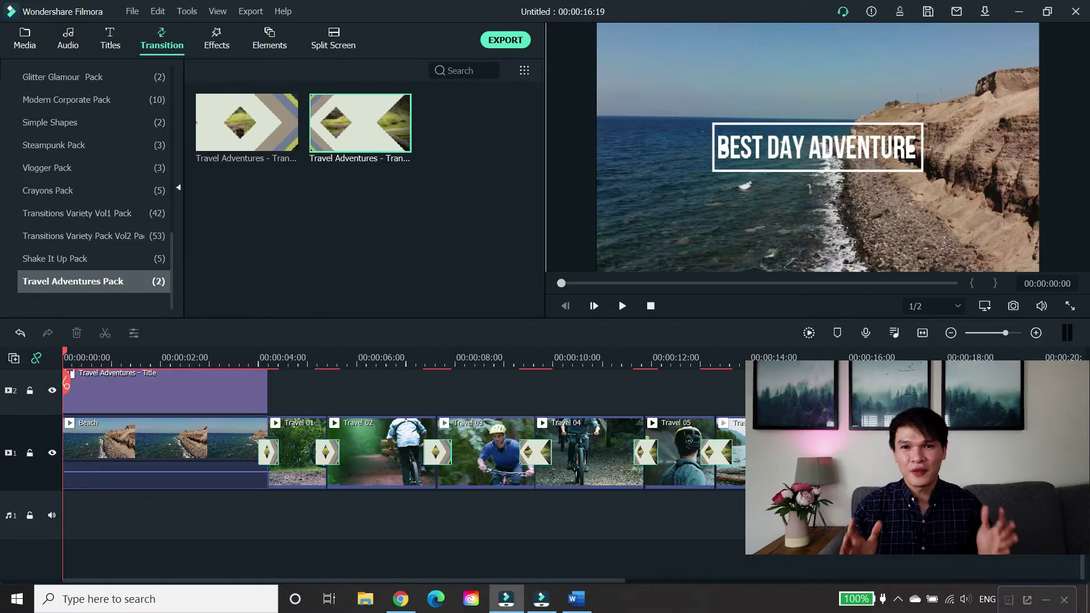
- Add Travel Adventures - Overlay 1 right after the title, preview it, and trim it to the end of the Travel 02 clip
click(216, 39)
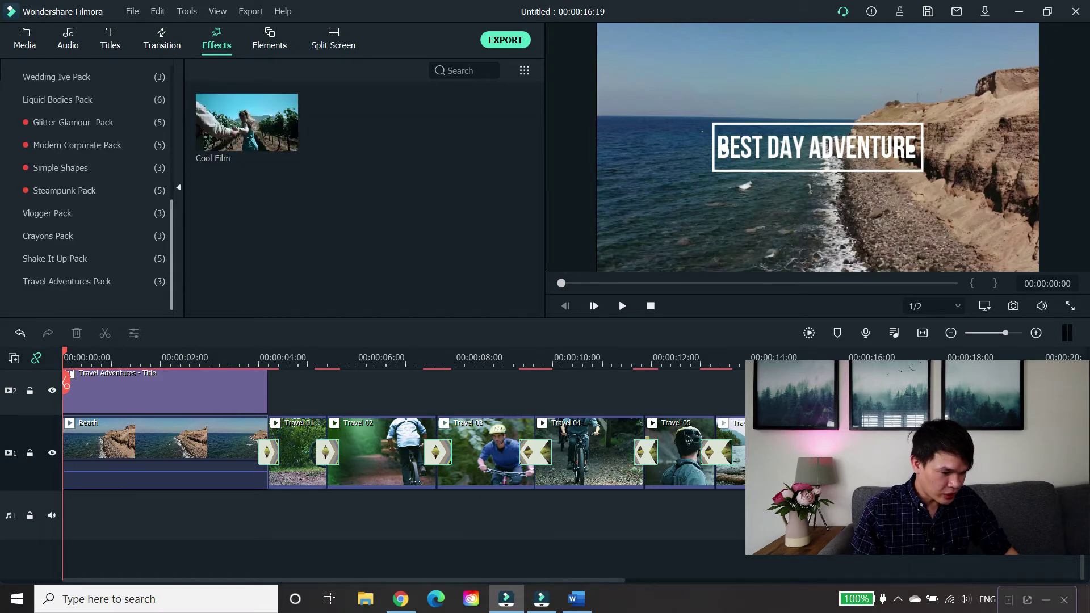
click(73, 282)
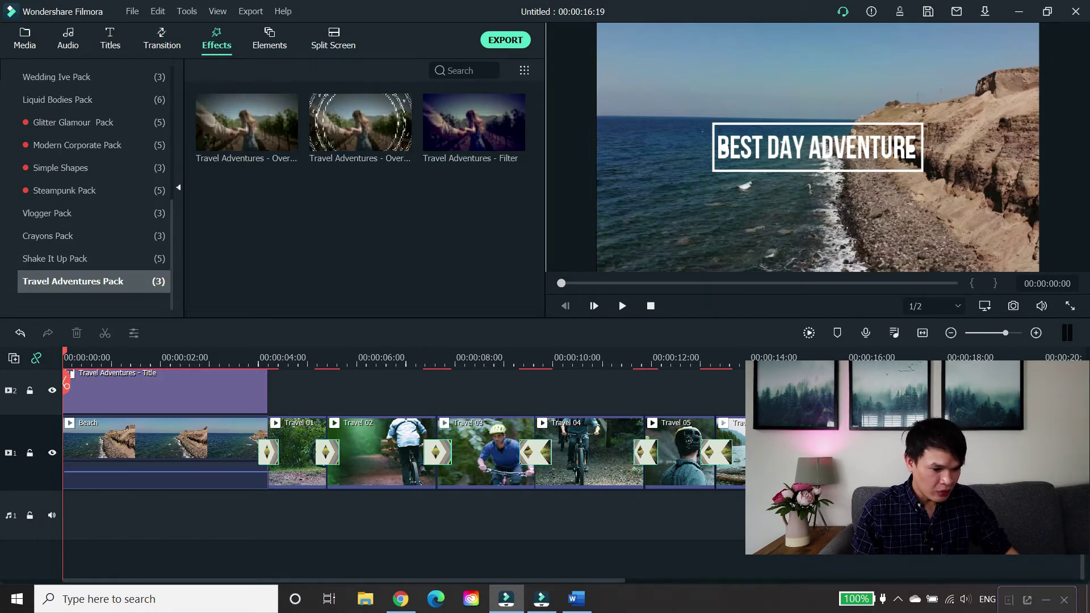
drag(246, 122, 274, 394)
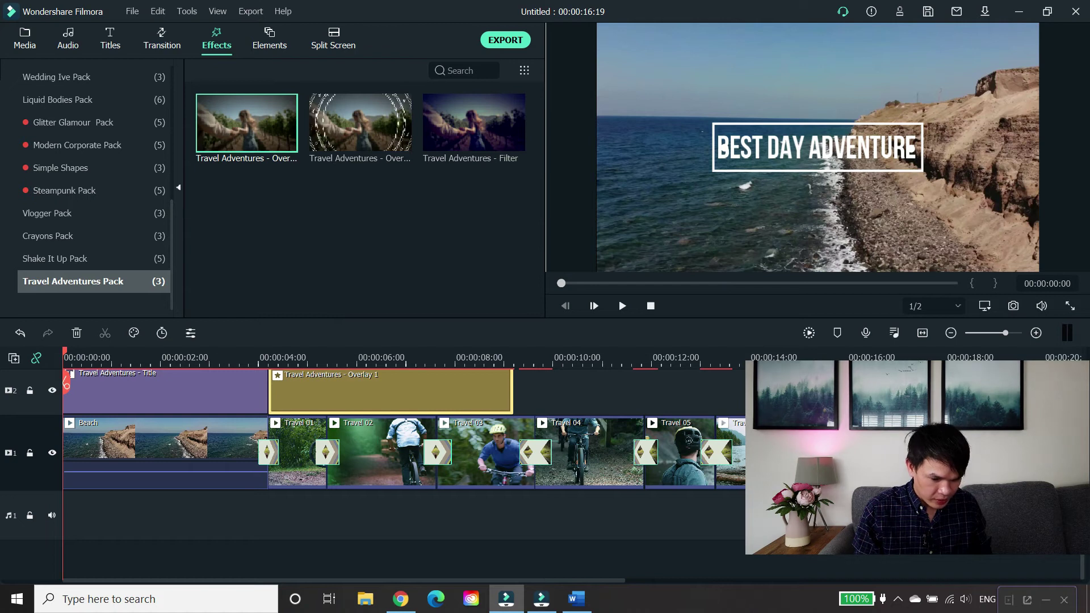
click(260, 357)
key(space)
drag(307, 352, 352, 352)
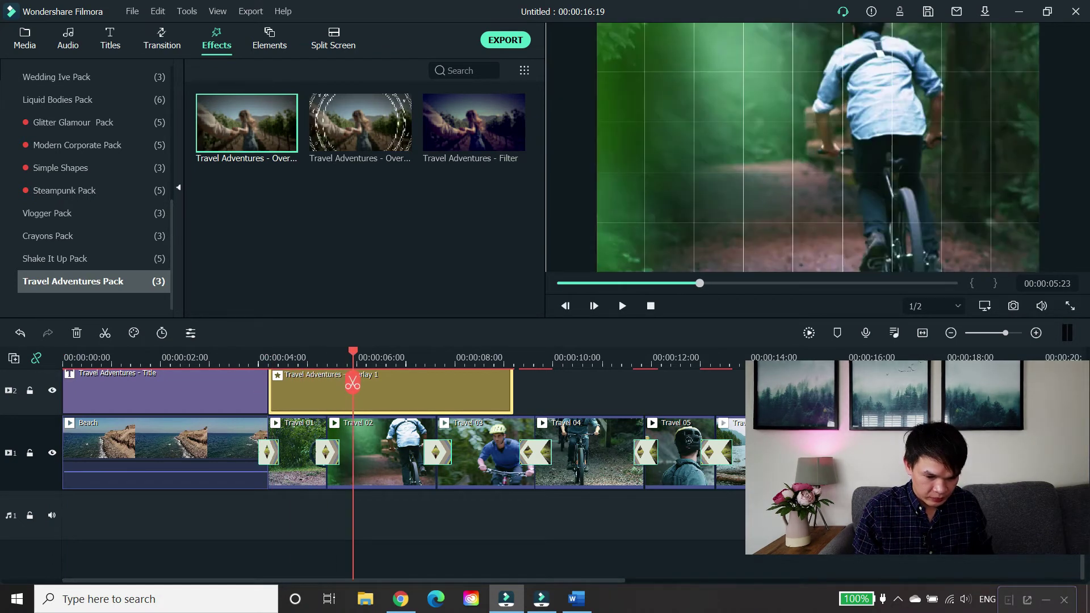
drag(513, 391, 436, 392)
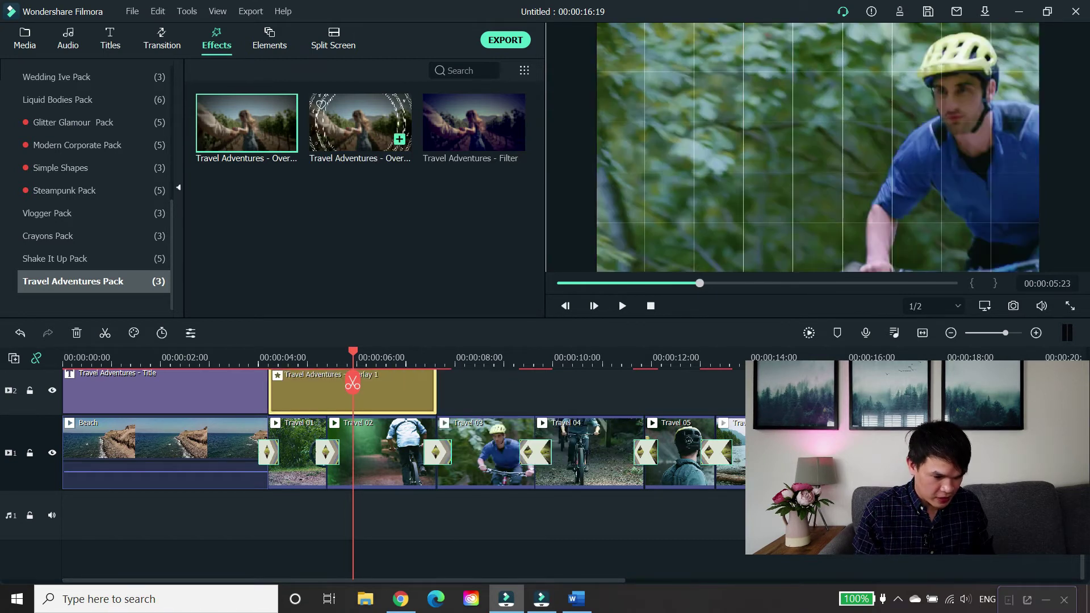
- Add Travel Adventures - Overlay 2 right after Overlay 1 and trim it to the end of the Travel 04 clip
click(400, 139)
drag(680, 391, 641, 392)
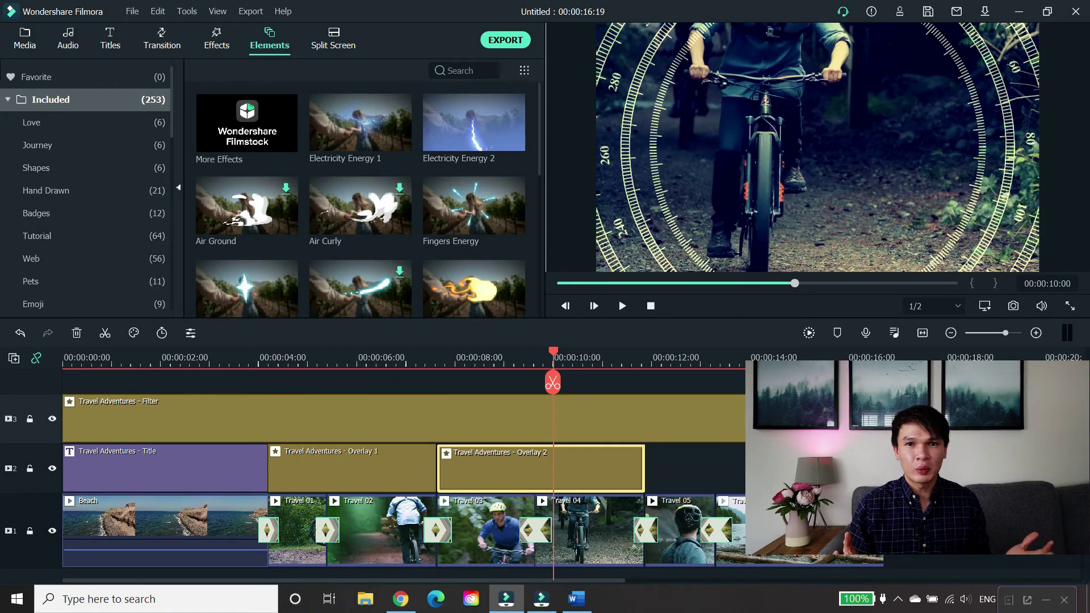
- Place Travel Adventures-Element 1 from the Travel Adventures Pack above the Travel 02 clip, enlarge it and move it to the picture's left half
scroll(363, 200, down, 13)
scroll(94, 193, down, 9)
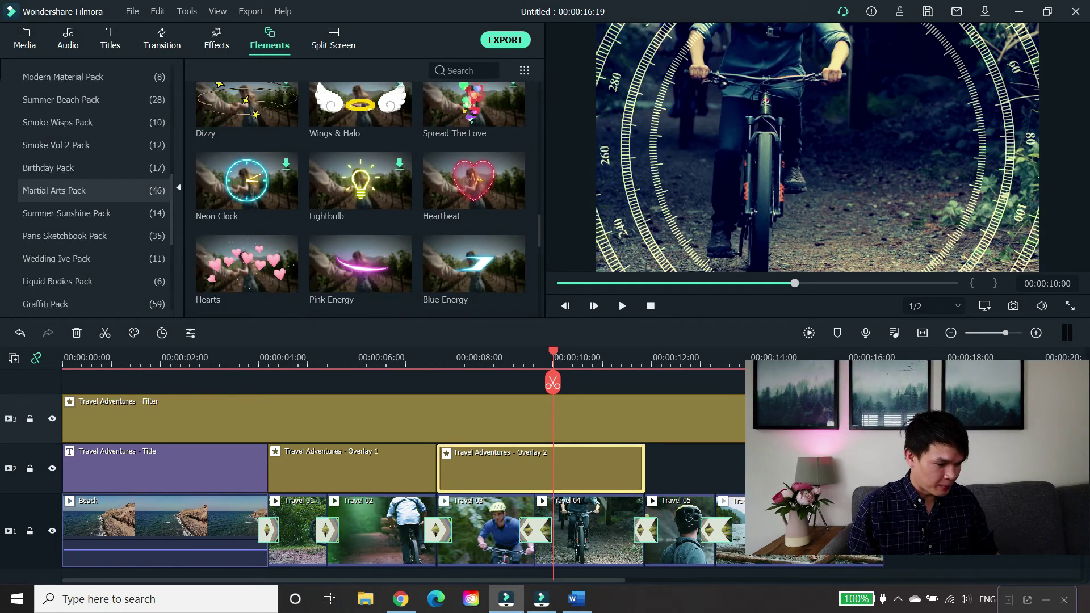
click(91, 282)
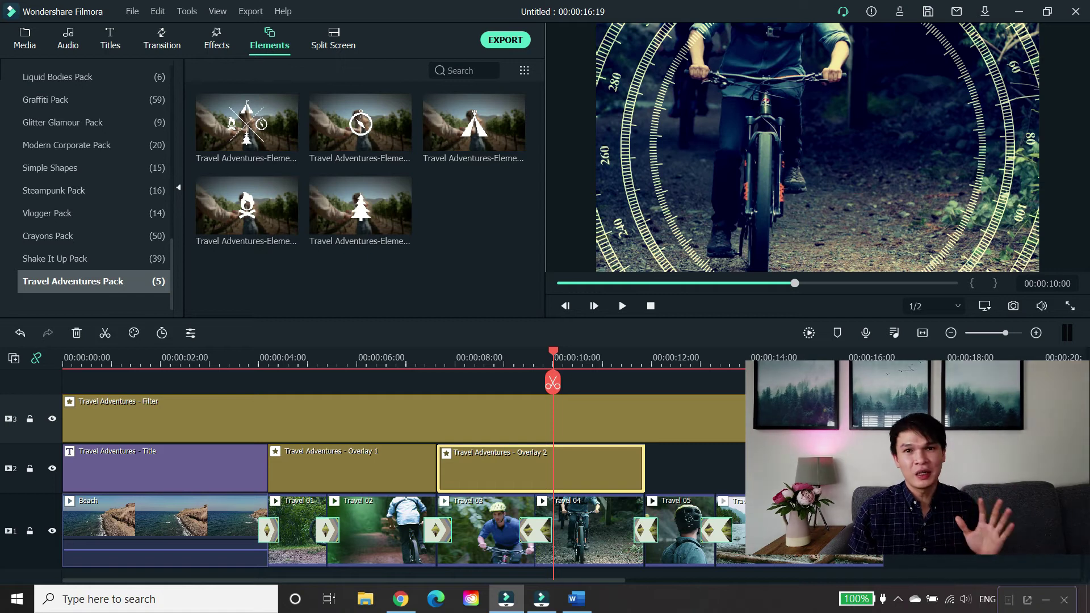
double_click(247, 122)
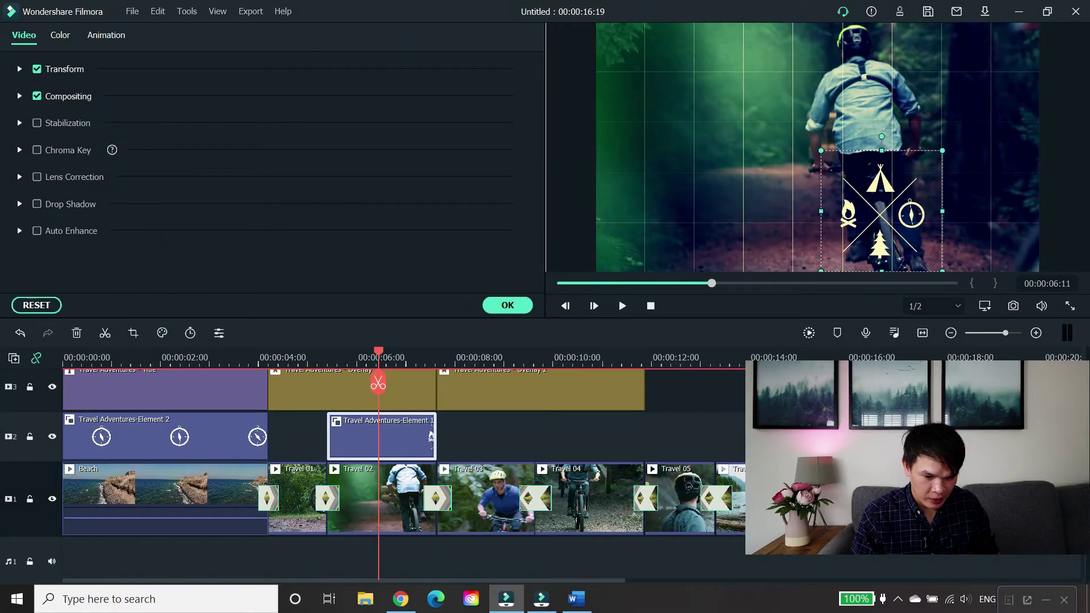
drag(821, 150, 809, 138)
drag(875, 204, 739, 131)
drag(711, 78, 663, 84)
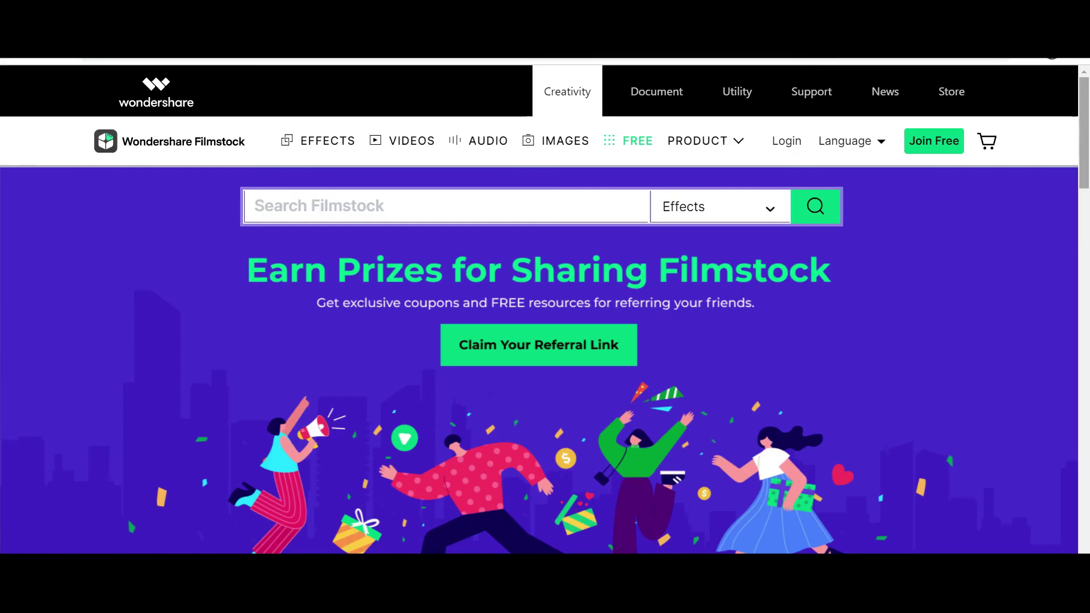
- On the Filmstock website's free resources page, open the Free Filmora Effects collection and look through its packs
scroll(545, 309, down, 7)
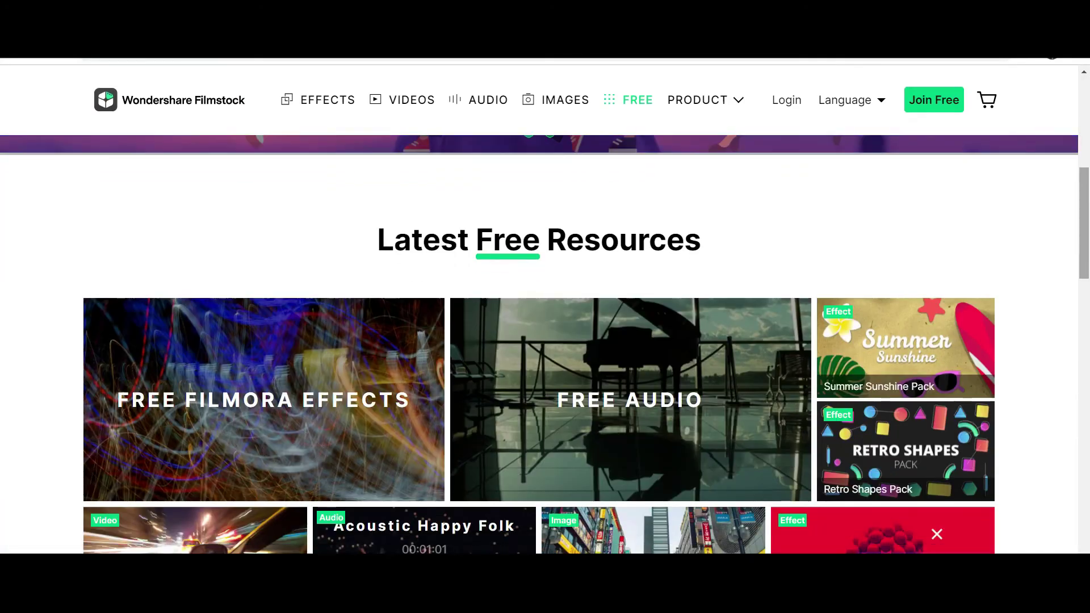
scroll(545, 341, down, 1)
scroll(545, 341, down, 1)
scroll(545, 341, up, 1)
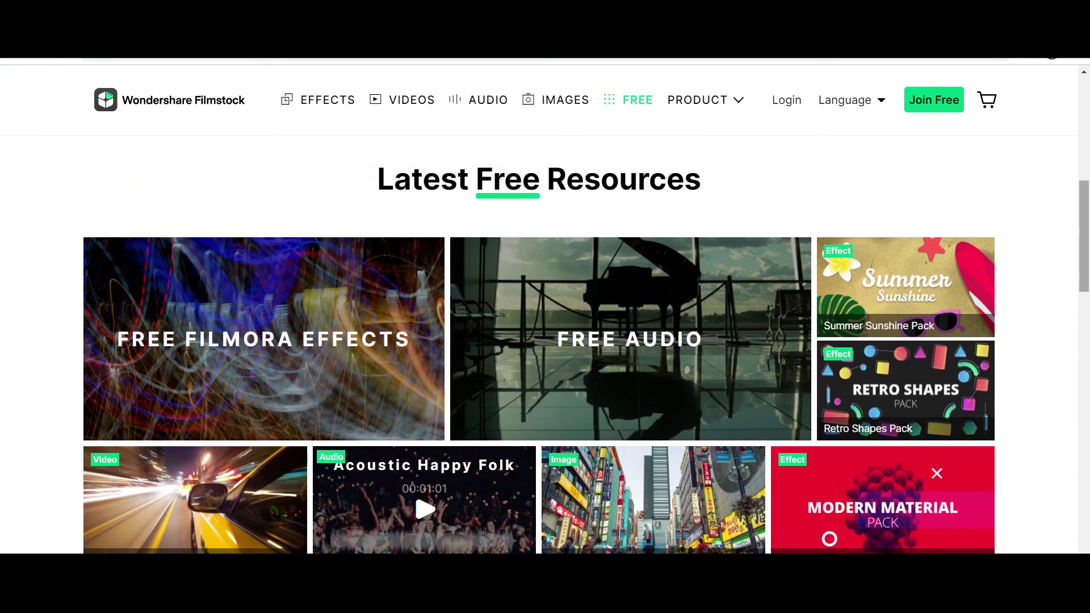
click(264, 339)
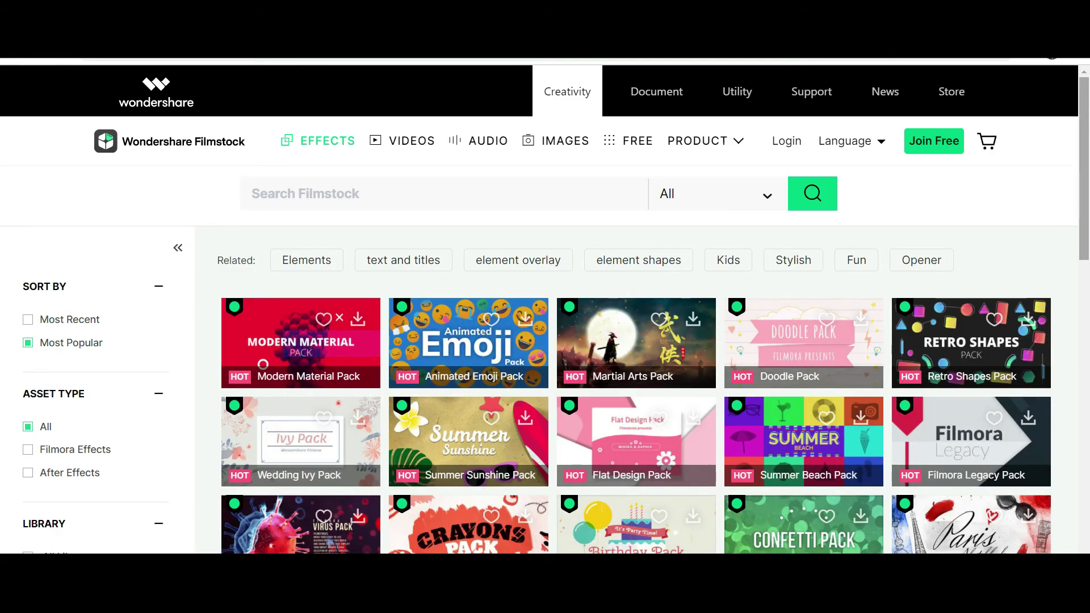
scroll(545, 310, down, 3)
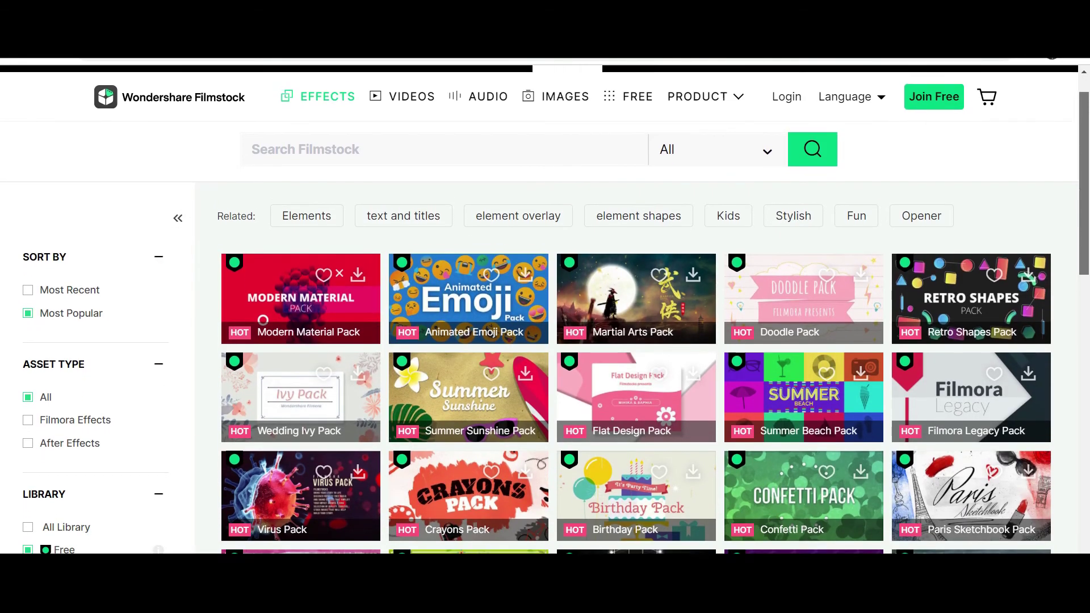
scroll(263, 291, down, 3)
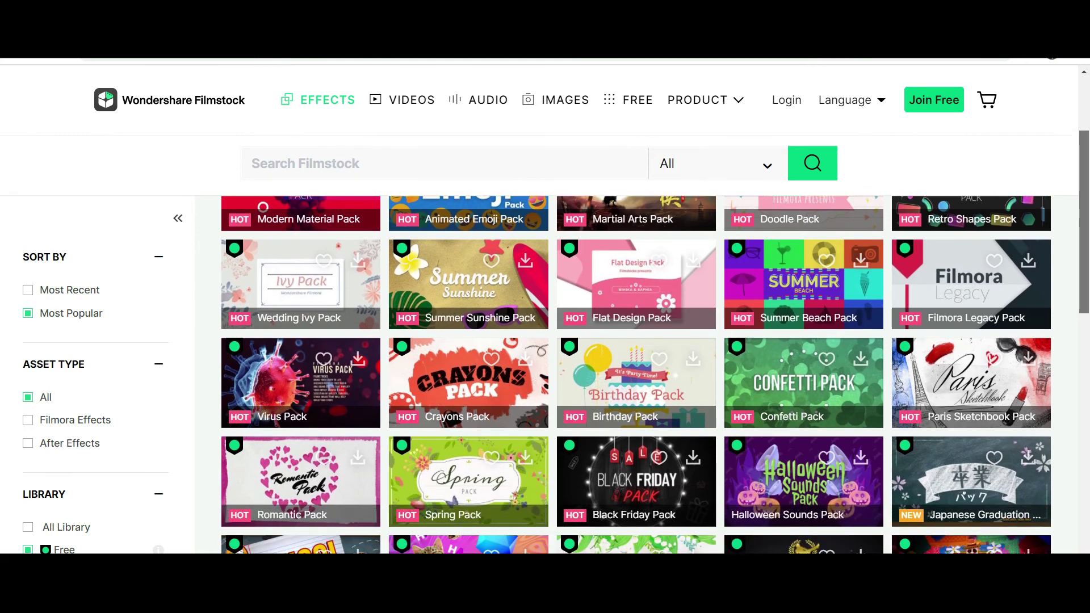
scroll(636, 375, down, 2)
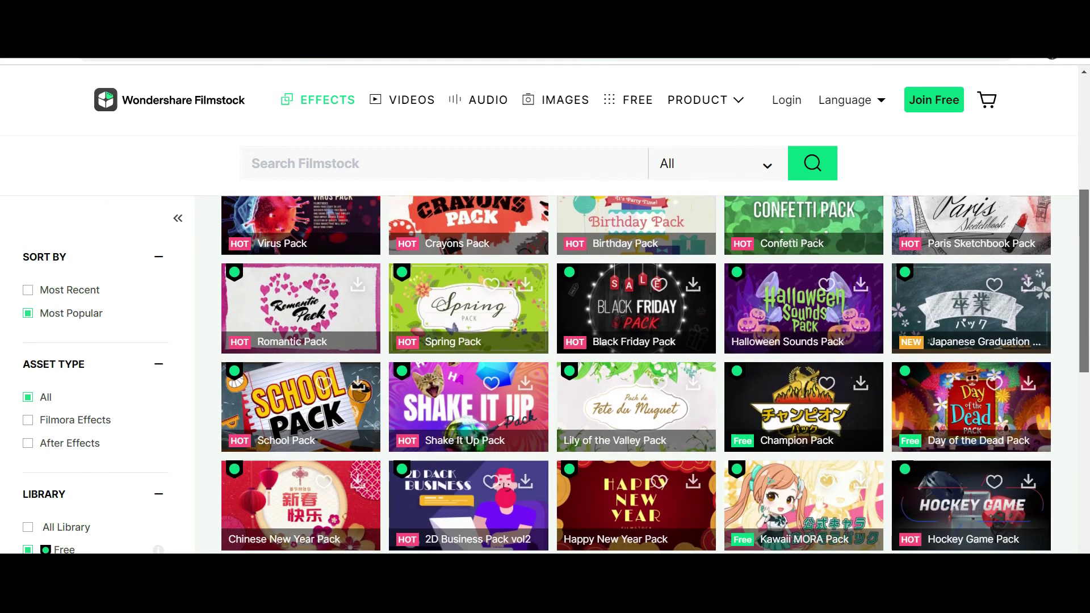